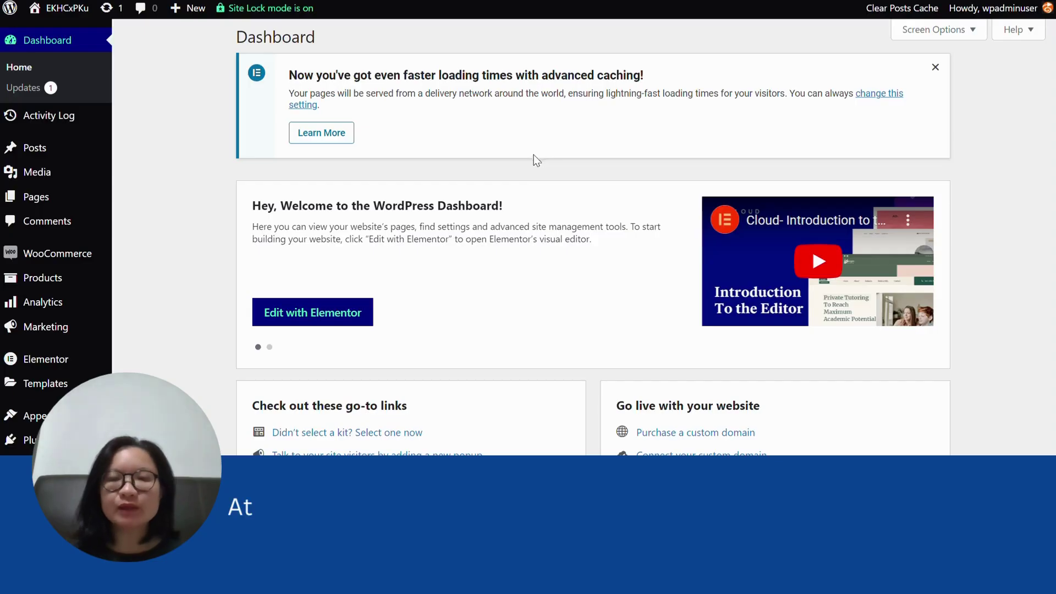
# Open the WordPress Customizer's Site Identity settings for logo, site title and tagline.
pyautogui.moveTo(33, 415)
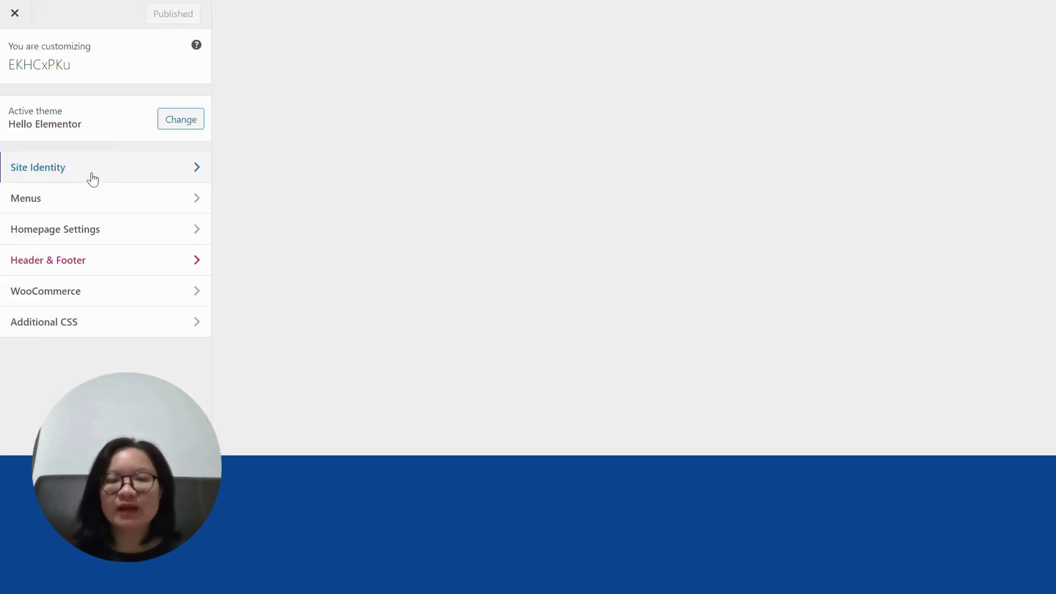
pyautogui.click(90, 177)
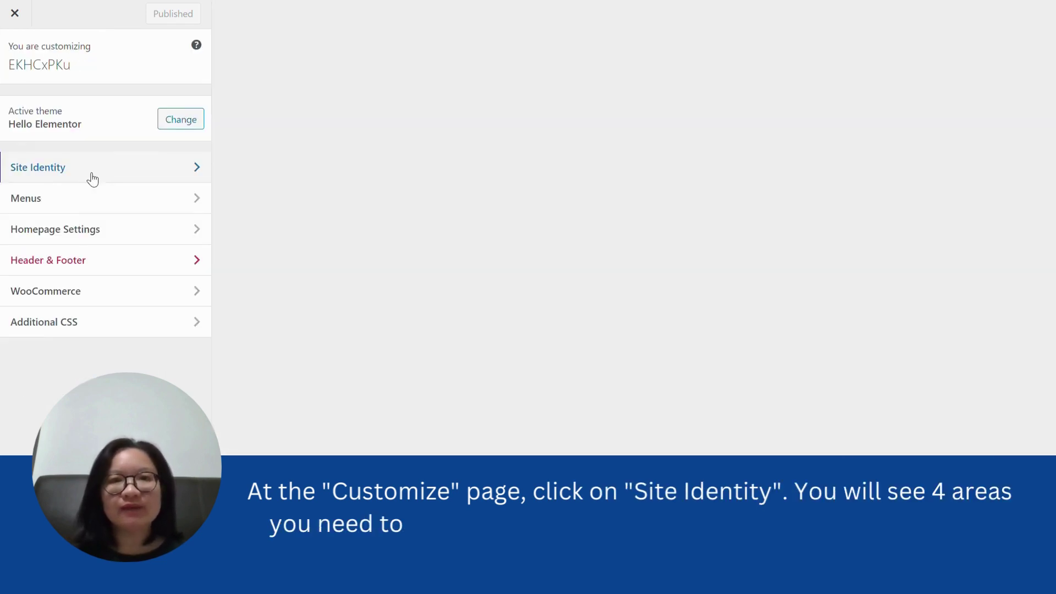
pyautogui.click(93, 178)
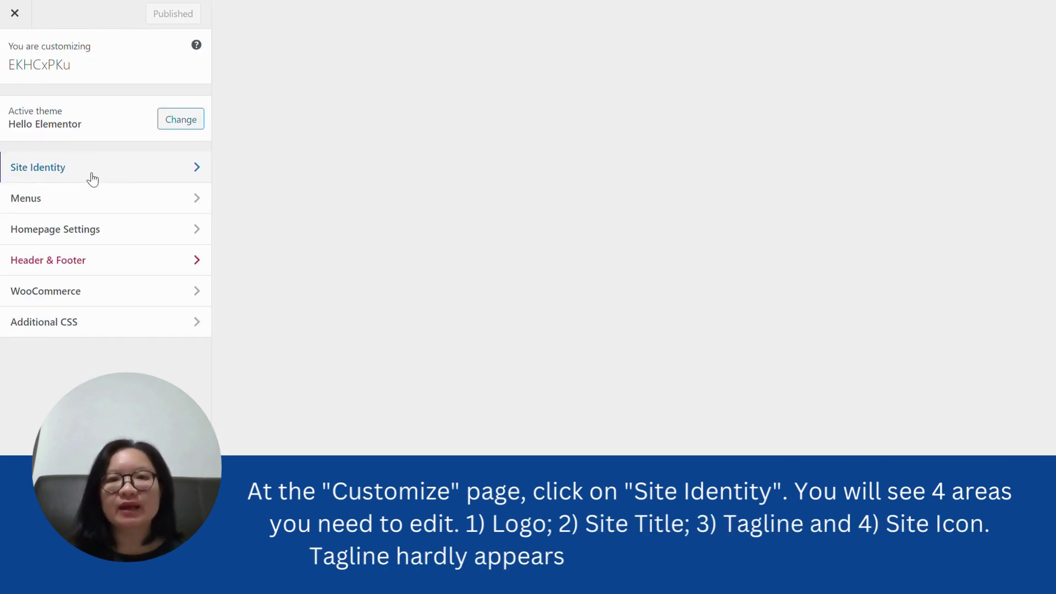
pyautogui.click(93, 178)
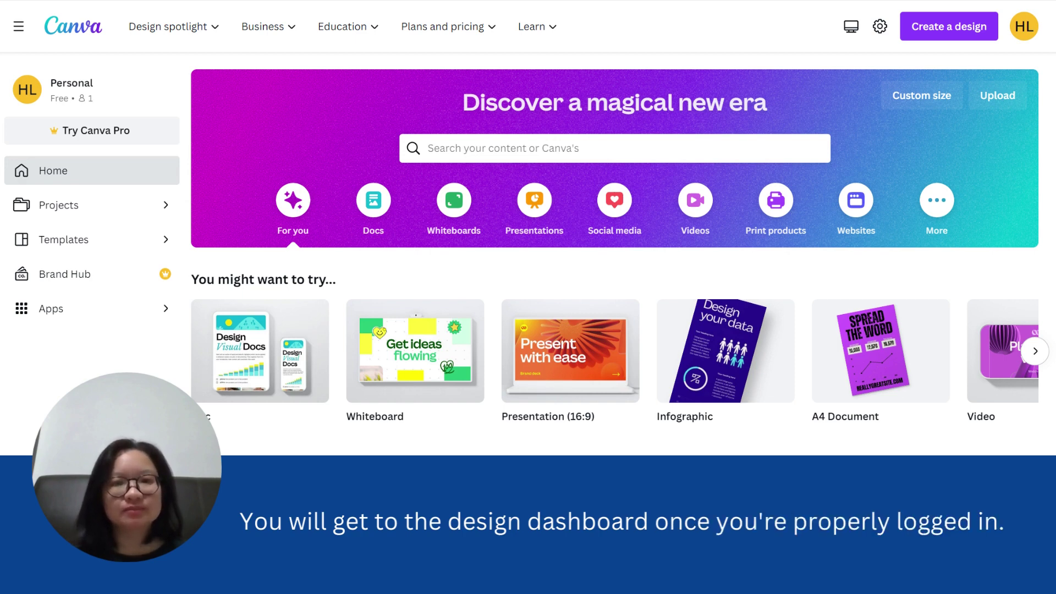
# Create a new custom-size Canva design of 350 × 100 px.
pyautogui.click(936, 28)
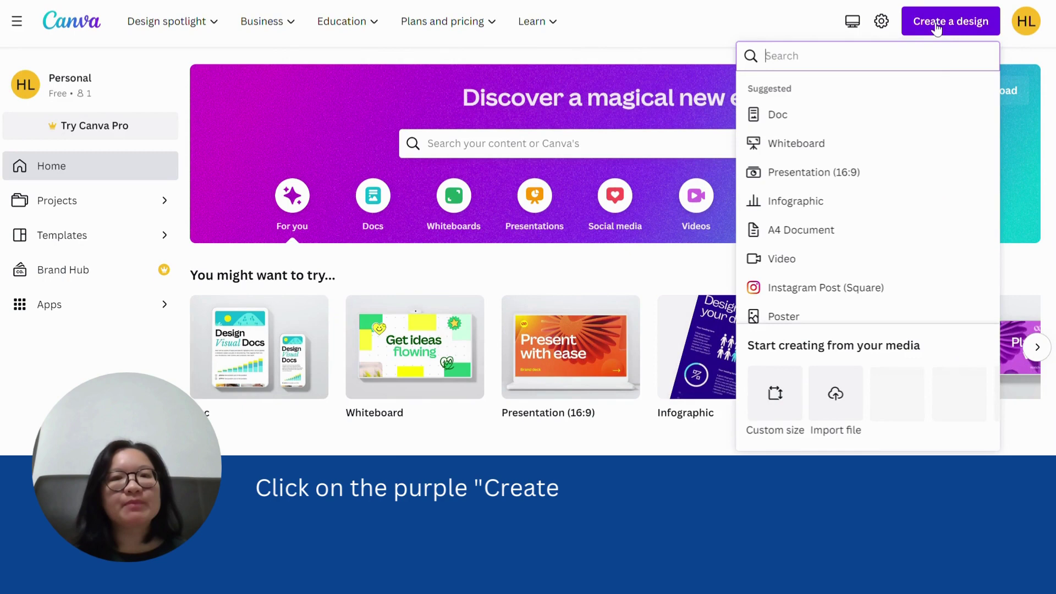
pyautogui.click(779, 407)
pyautogui.write('350')
pyautogui.press('Tab')
pyautogui.write('100')
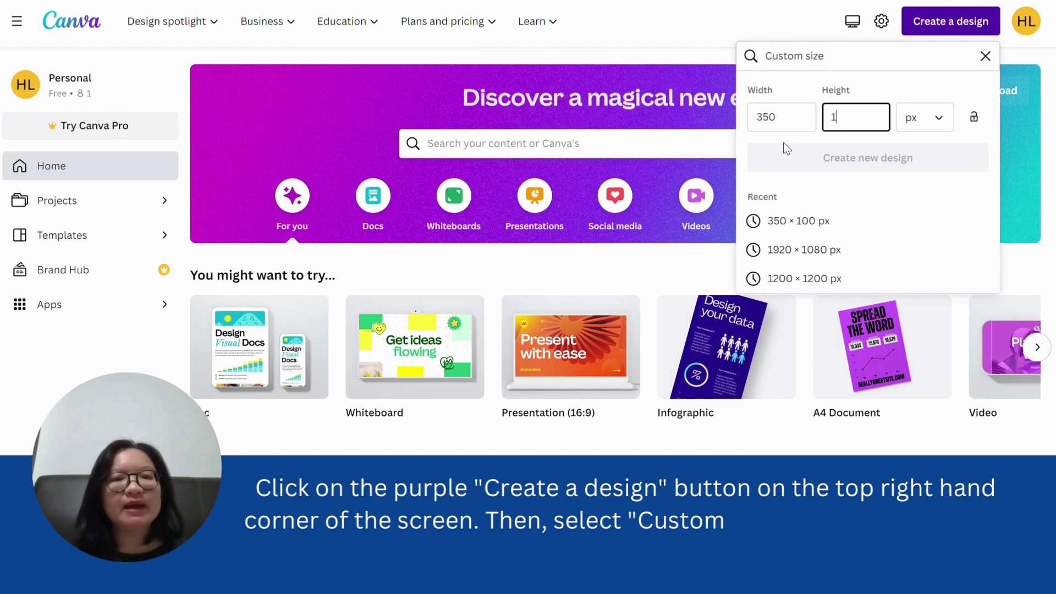
pyautogui.click(808, 159)
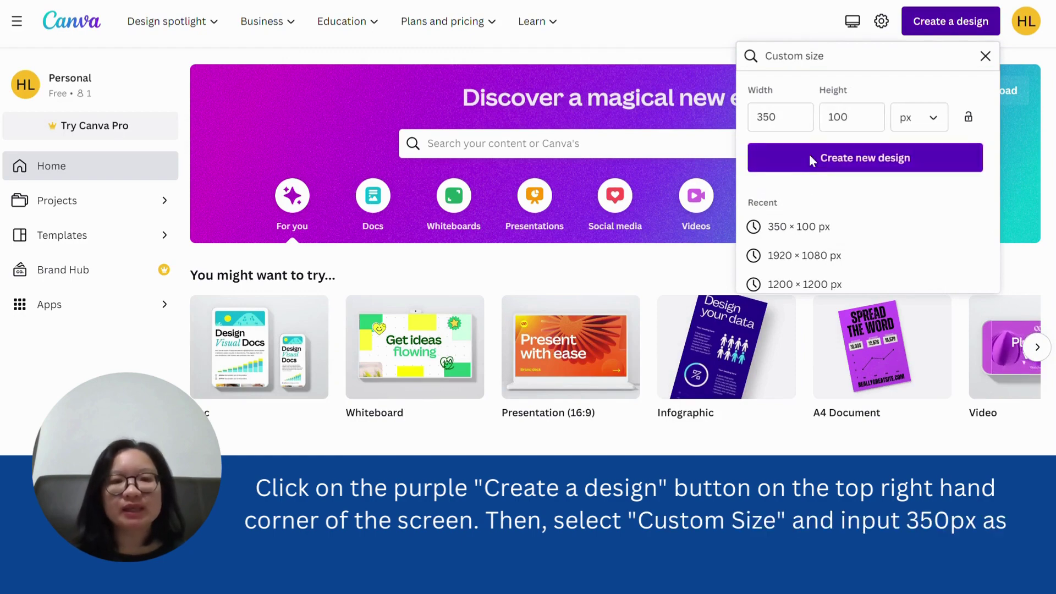
# Start another custom-size design, entering a width of 350 px.
pyautogui.click(936, 28)
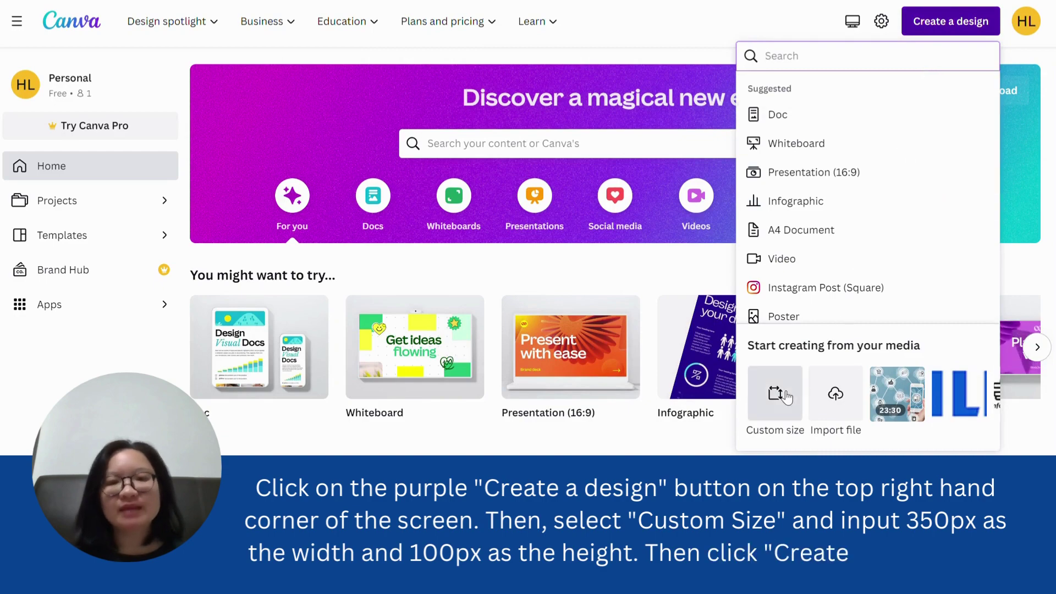
pyautogui.click(777, 404)
pyautogui.write('350')
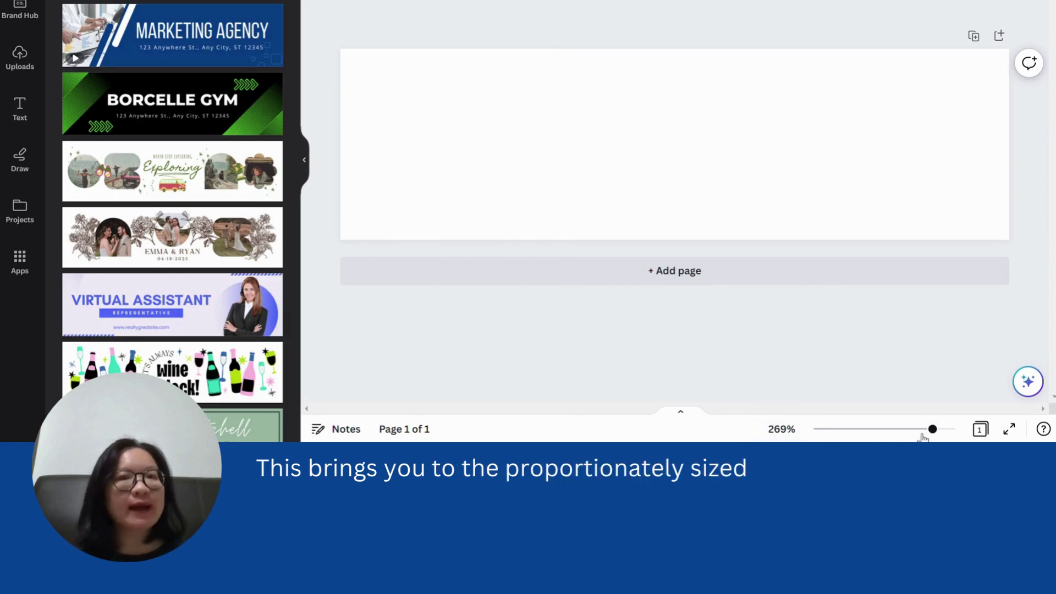
# Zoom the blank 350 × 100 design to about 144% and show the Uploads library.
pyautogui.moveTo(933, 430)
pyautogui.mouseDown()
pyautogui.moveTo(897, 429)
pyautogui.moveTo(933, 429)
pyautogui.mouseUp()
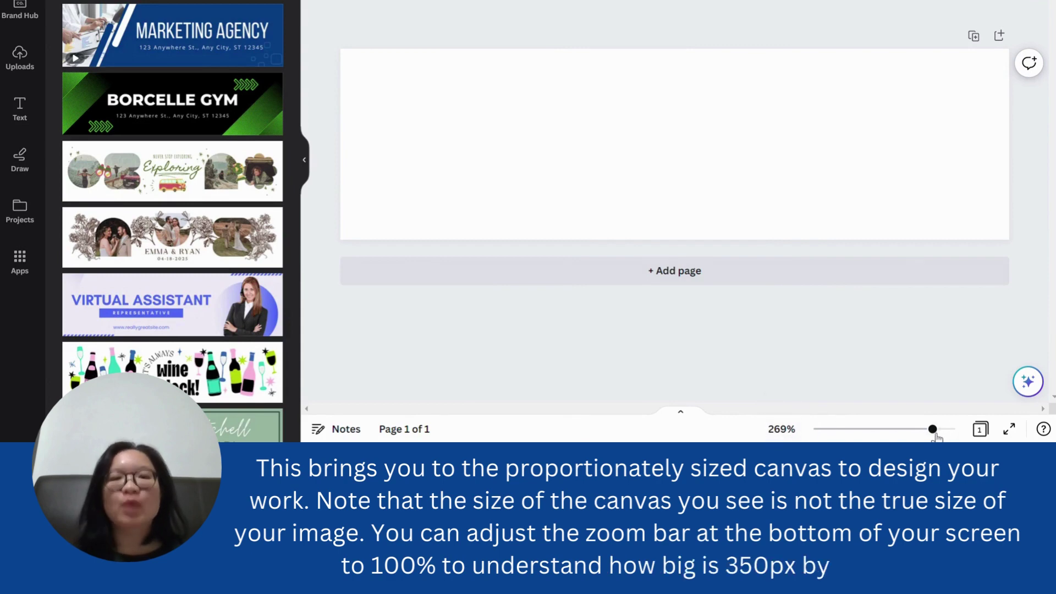
pyautogui.moveTo(934, 433); pyautogui.dragTo(910, 434)
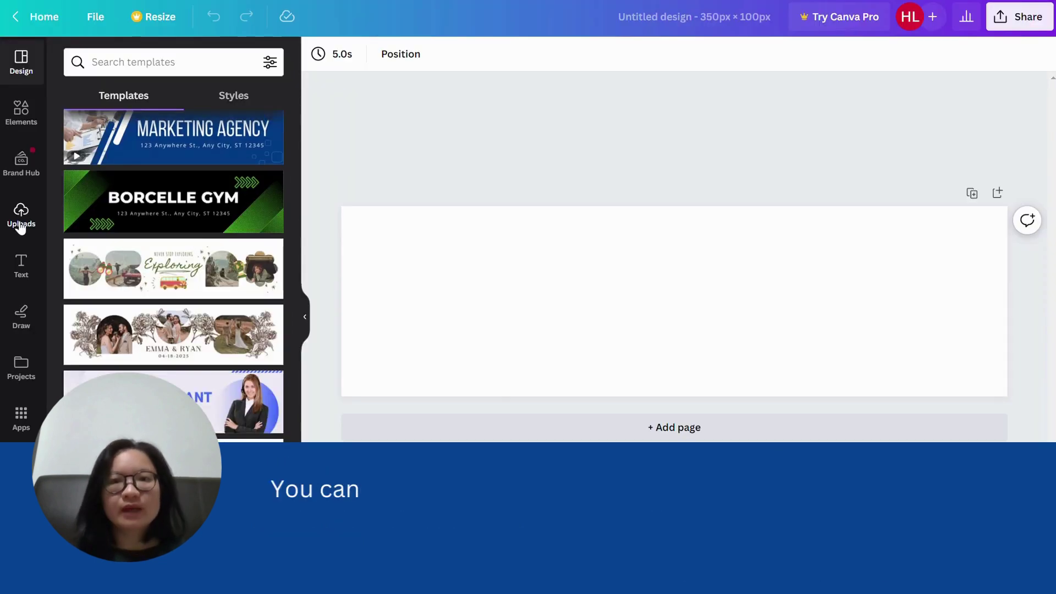
pyautogui.click(21, 223)
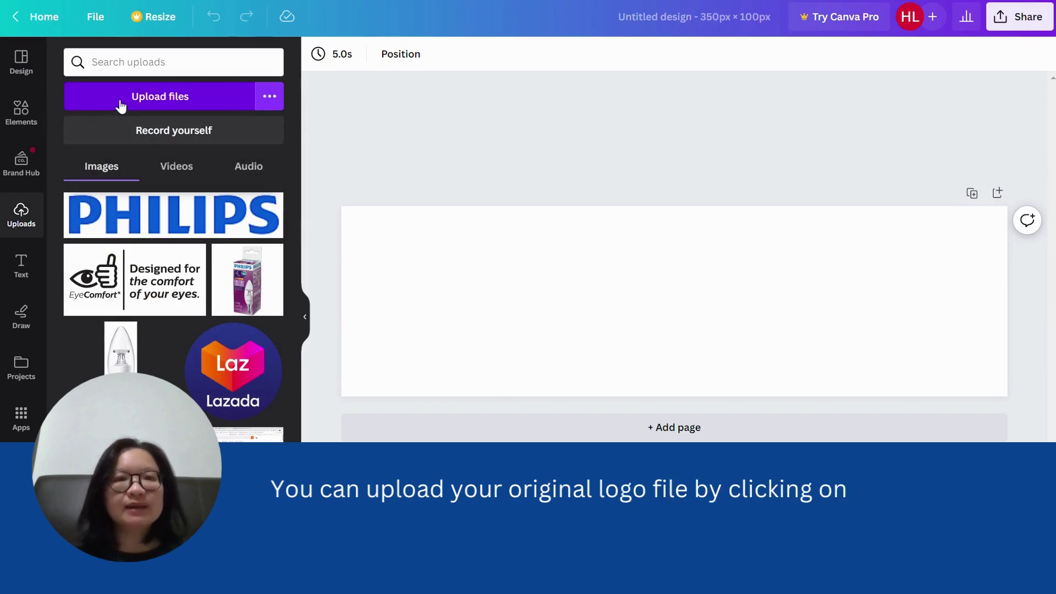
# Add the uploaded PHILIPS logo and scale it to about 350 × 73 px, spanning the canvas.
pyautogui.click(269, 98)
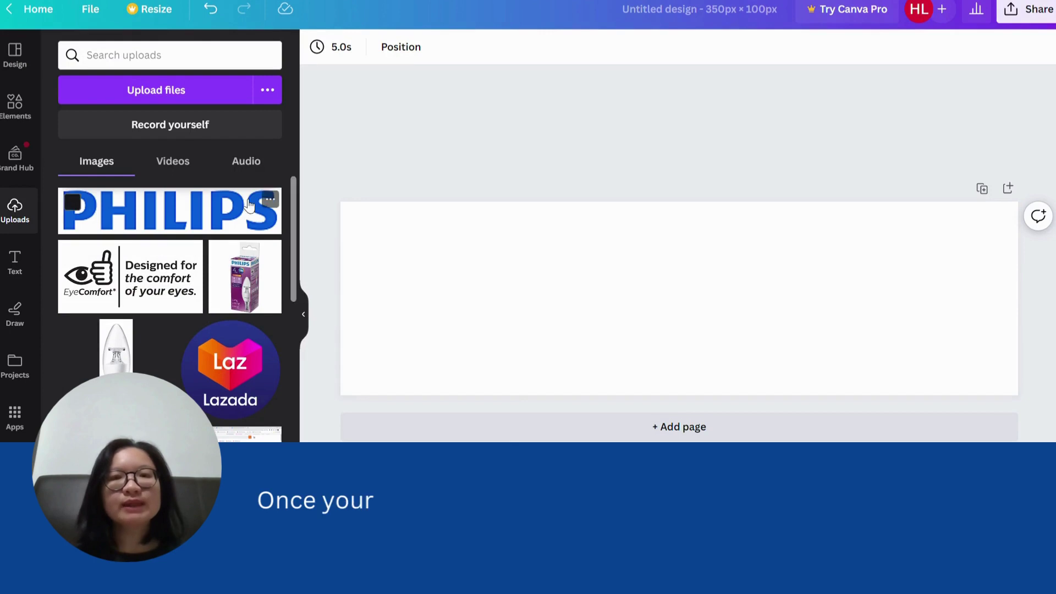
pyautogui.click(173, 214)
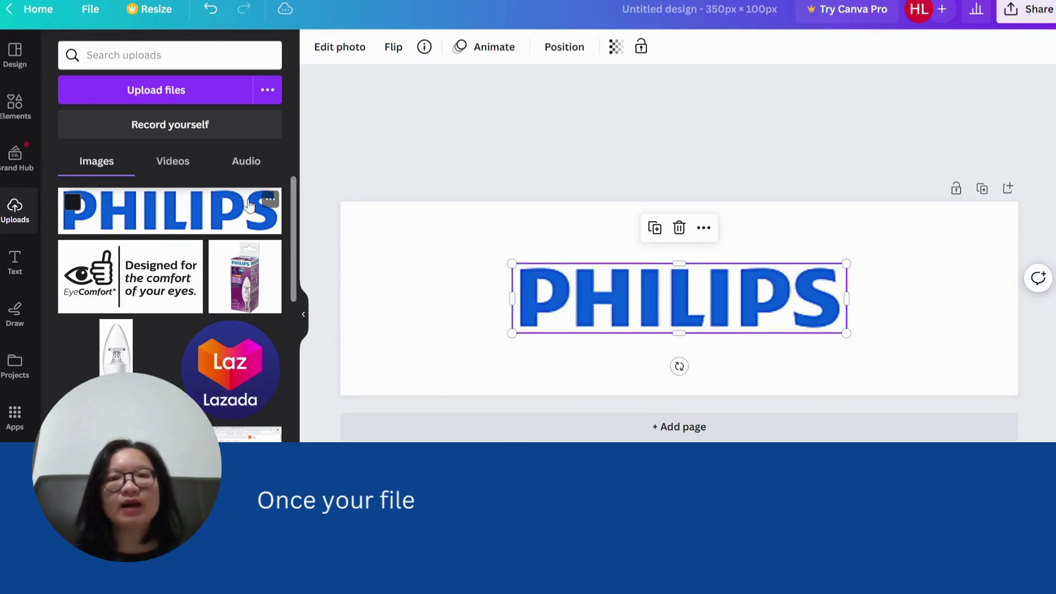
pyautogui.moveTo(512, 263); pyautogui.dragTo(379, 235)
pyautogui.moveTo(844, 332); pyautogui.dragTo(1012, 367)
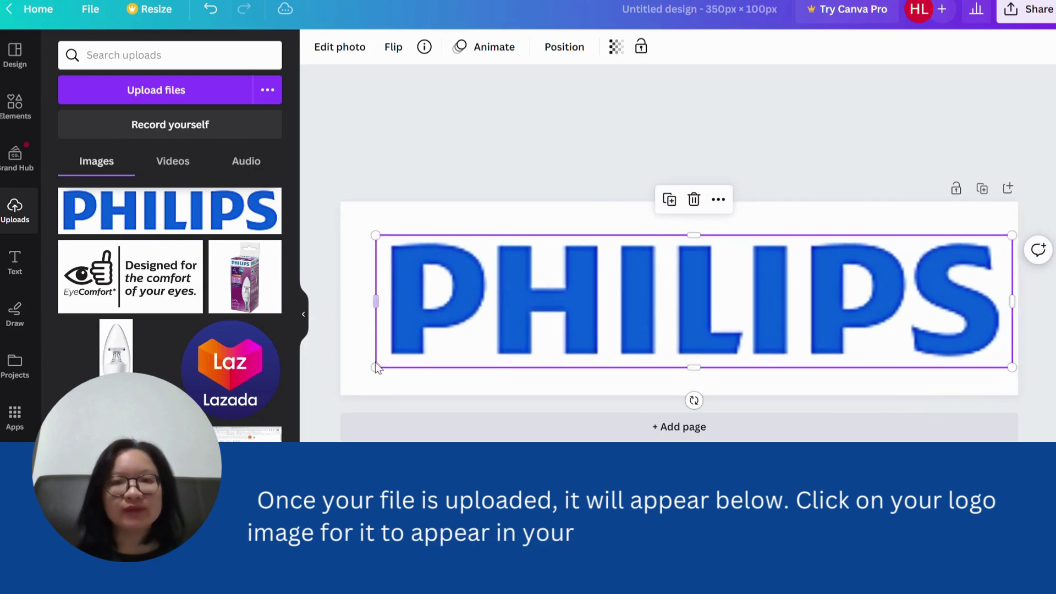
pyautogui.moveTo(376, 364); pyautogui.dragTo(341, 375)
pyautogui.moveTo(1010, 238); pyautogui.dragTo(1013, 231)
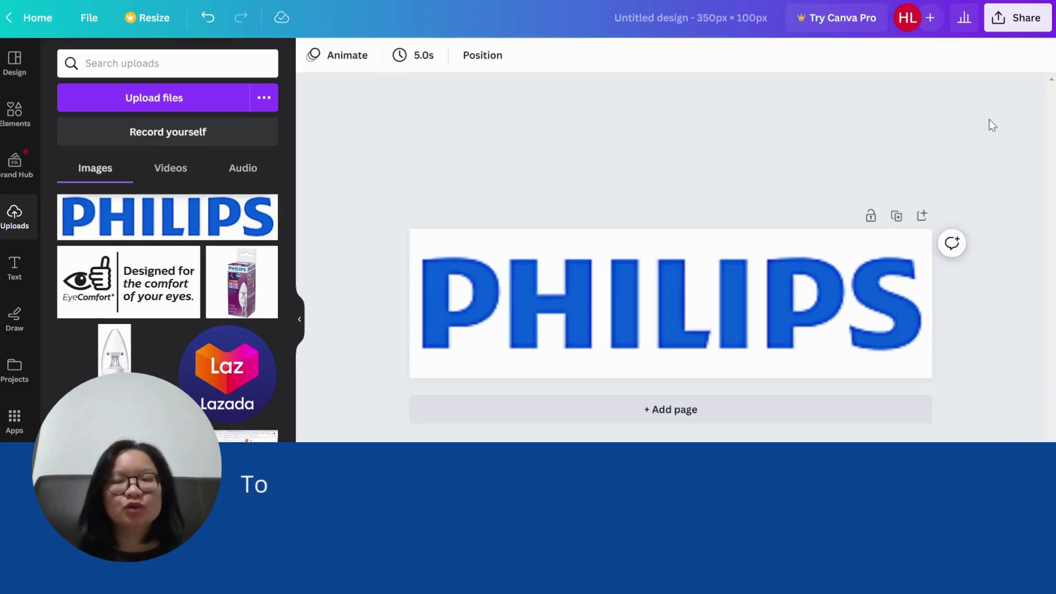
# Bring up the Share > Download panel with PNG kept as the file type.
pyautogui.click(1017, 18)
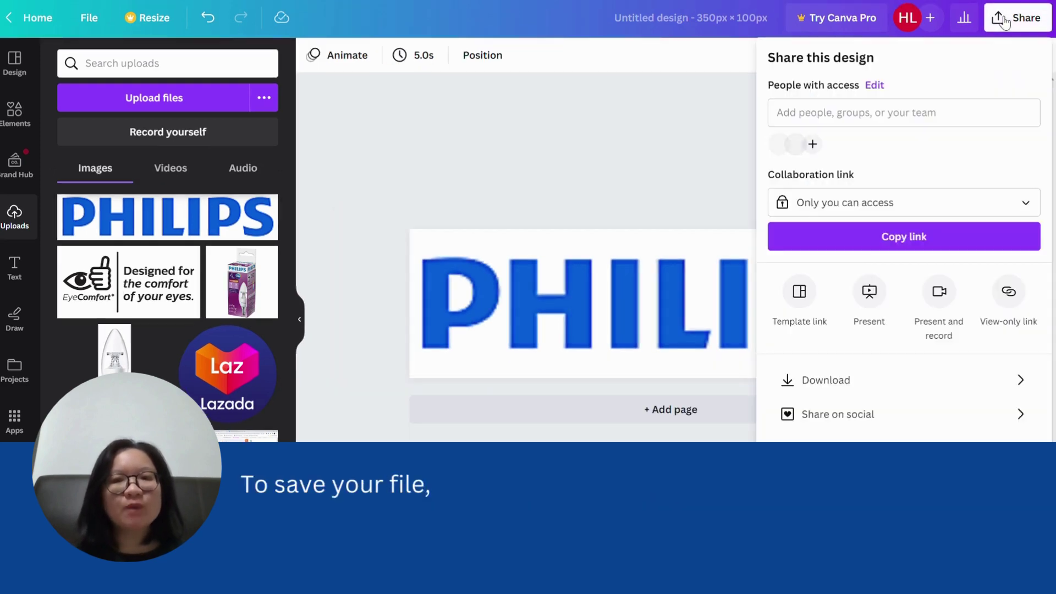
pyautogui.click(864, 389)
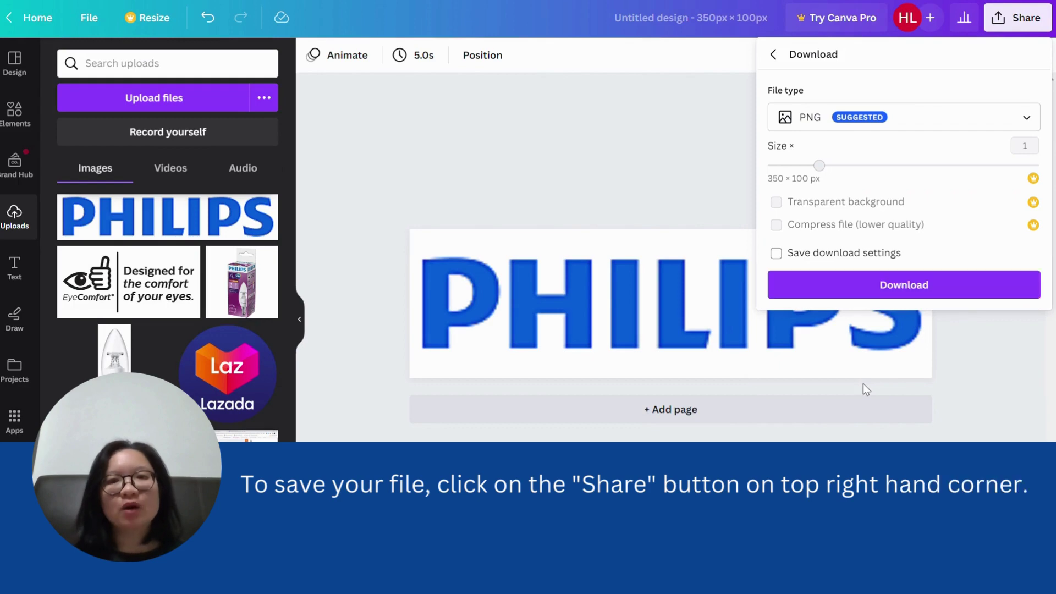
pyautogui.click(918, 119)
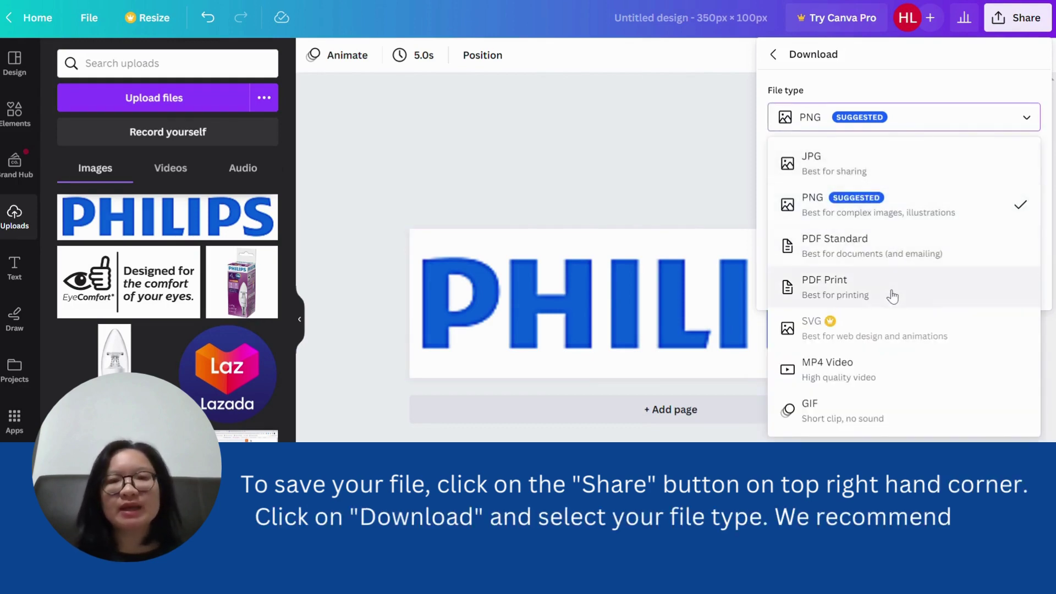
pyautogui.click(877, 217)
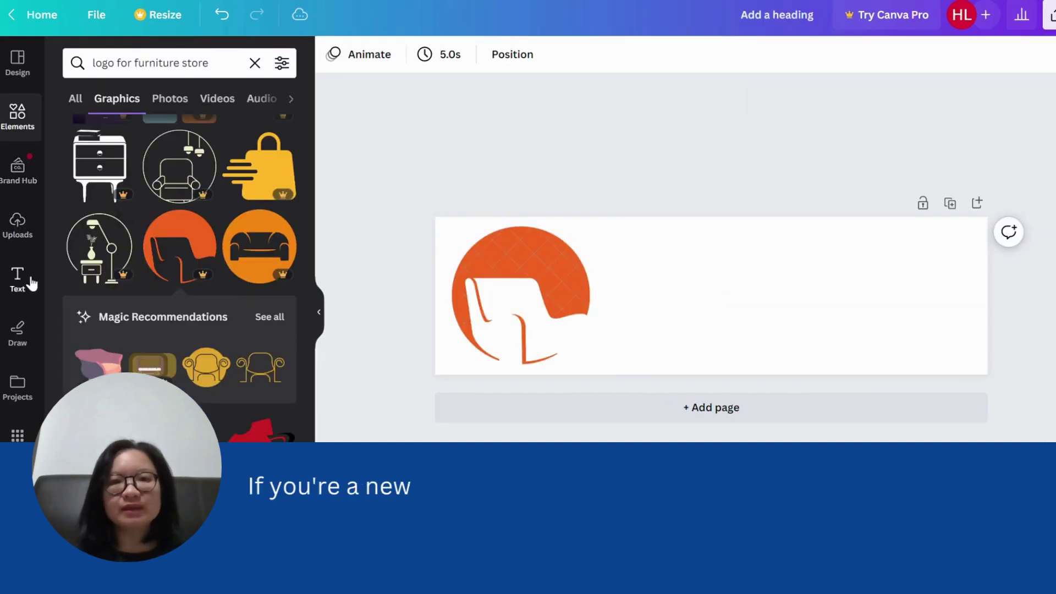
# Browse the Text panel's font combinations for a decorative 'furniture store' style.
pyautogui.click(31, 281)
pyautogui.scroll(-10, 210, 250)
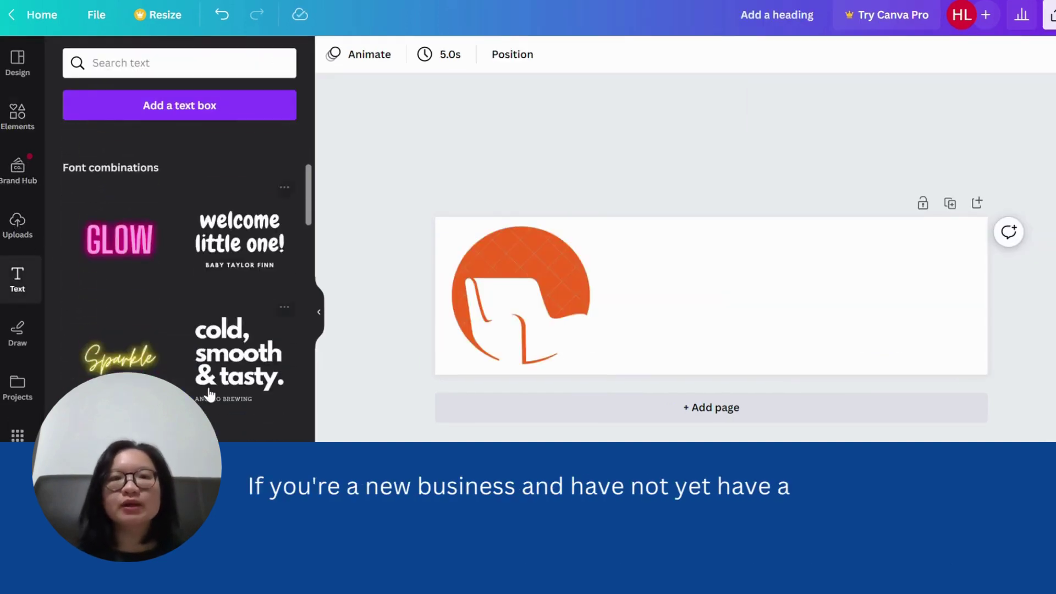
pyautogui.scroll(-8, 209, 393)
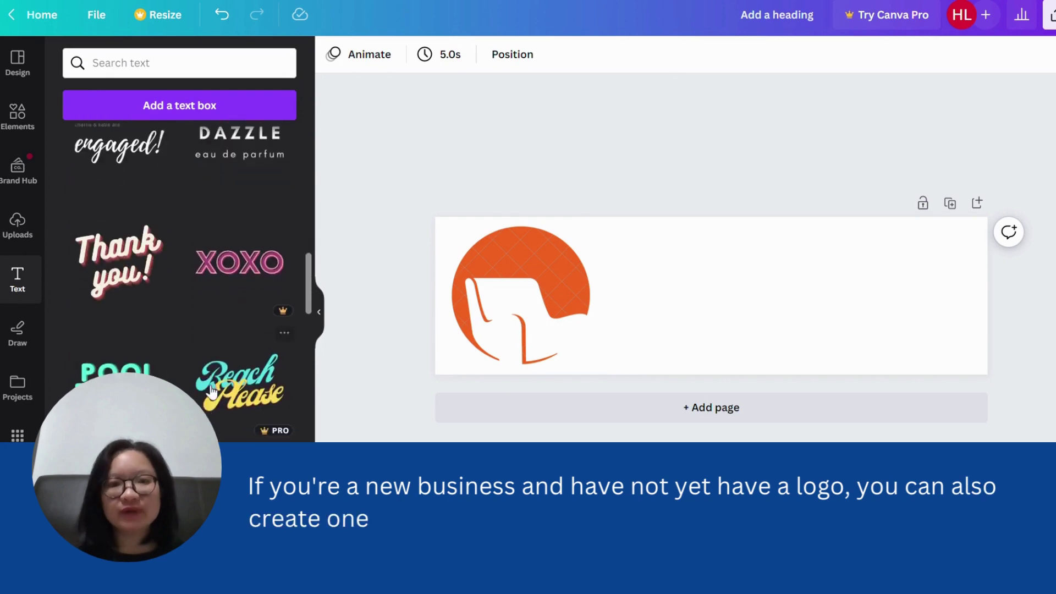
pyautogui.scroll(-6, 212, 391)
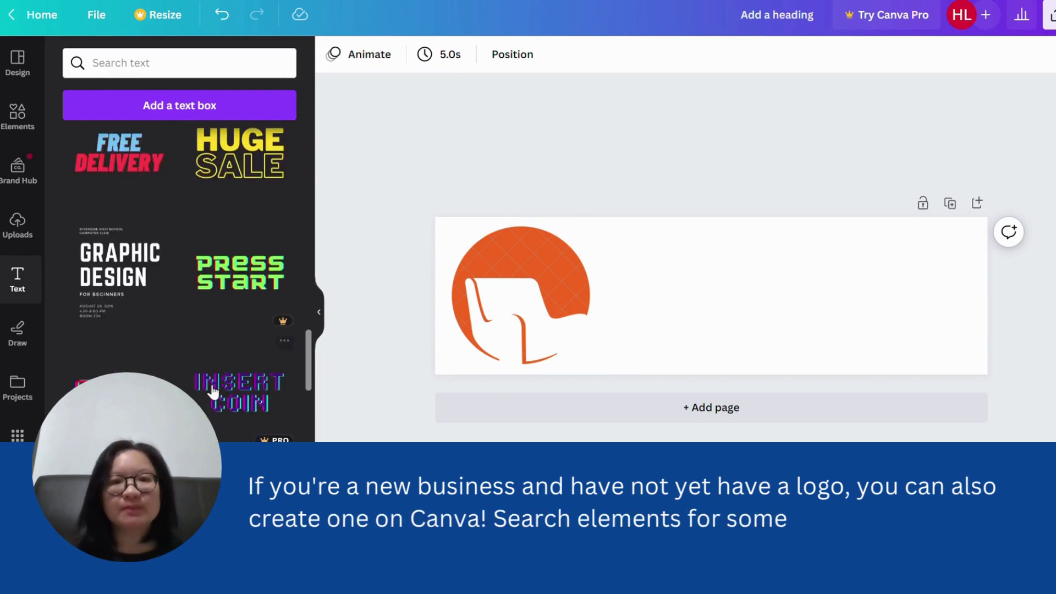
pyautogui.scroll(-6, 213, 392)
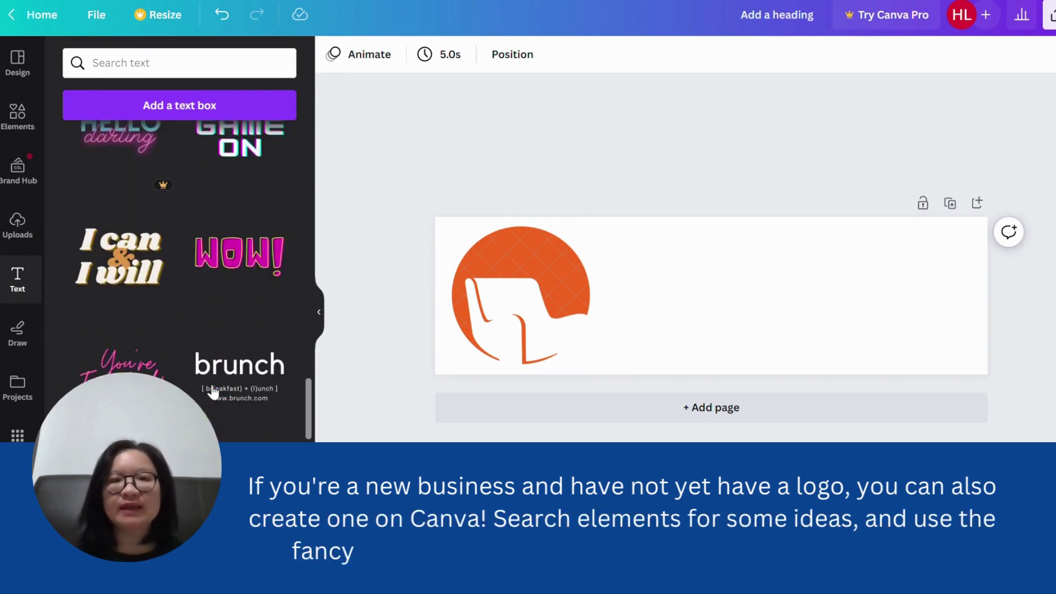
pyautogui.scroll(-6, 213, 391)
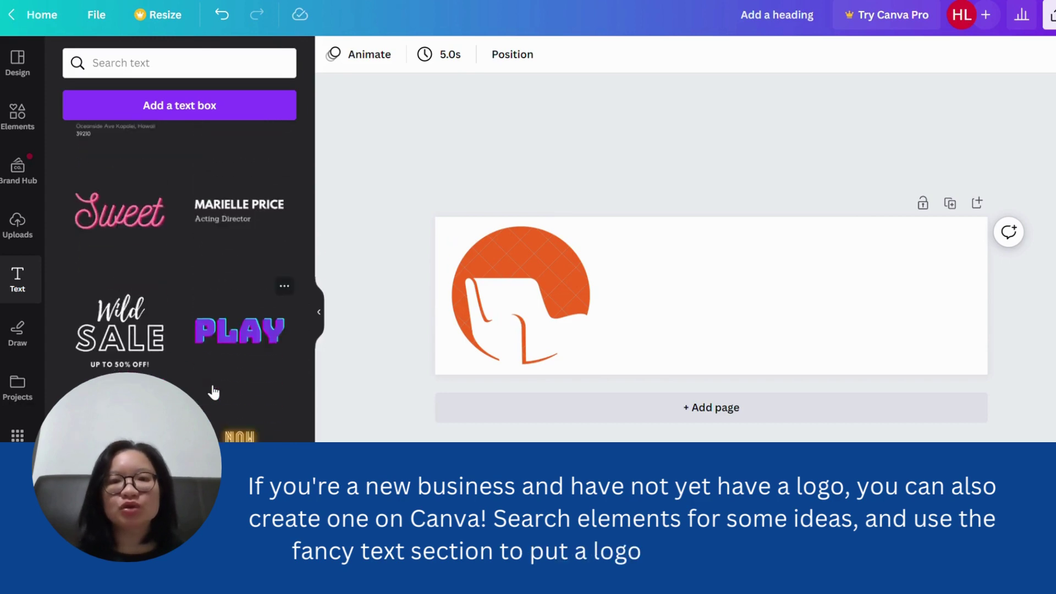
pyautogui.scroll(3, 213, 391)
pyautogui.scroll(-1, 213, 391)
pyautogui.scroll(2, 213, 392)
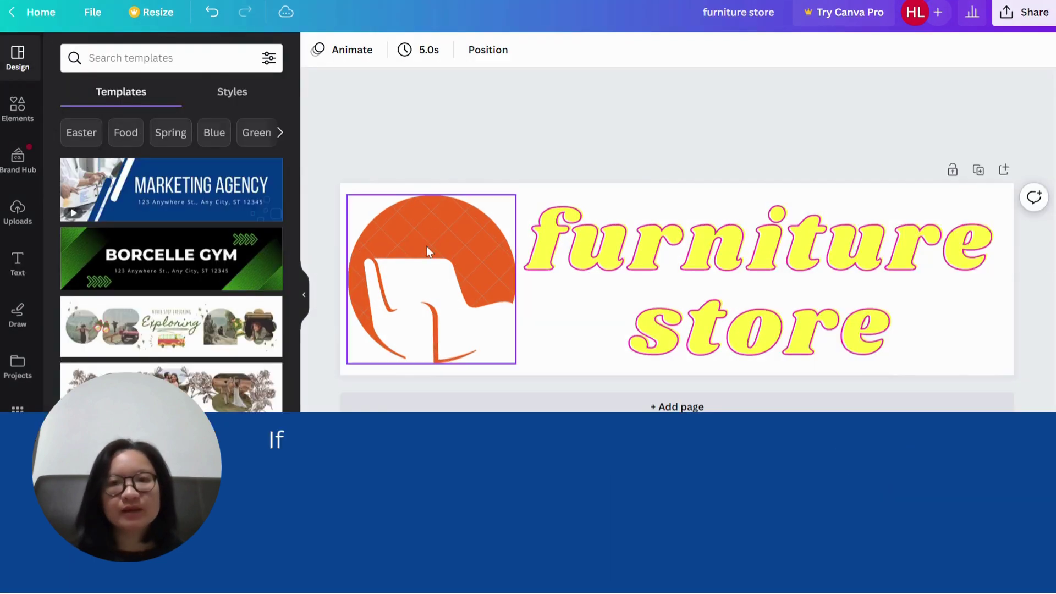
# Copy the chair image onto the 512×512 page, then enlarge and centre it.
pyautogui.click(427, 246)
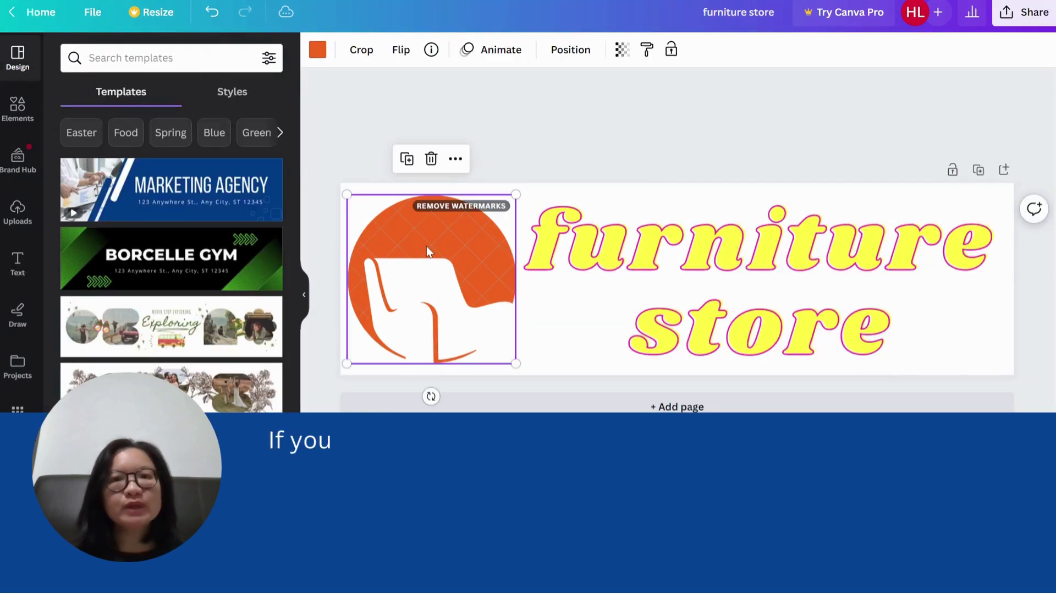
pyautogui.rightClick(427, 246)
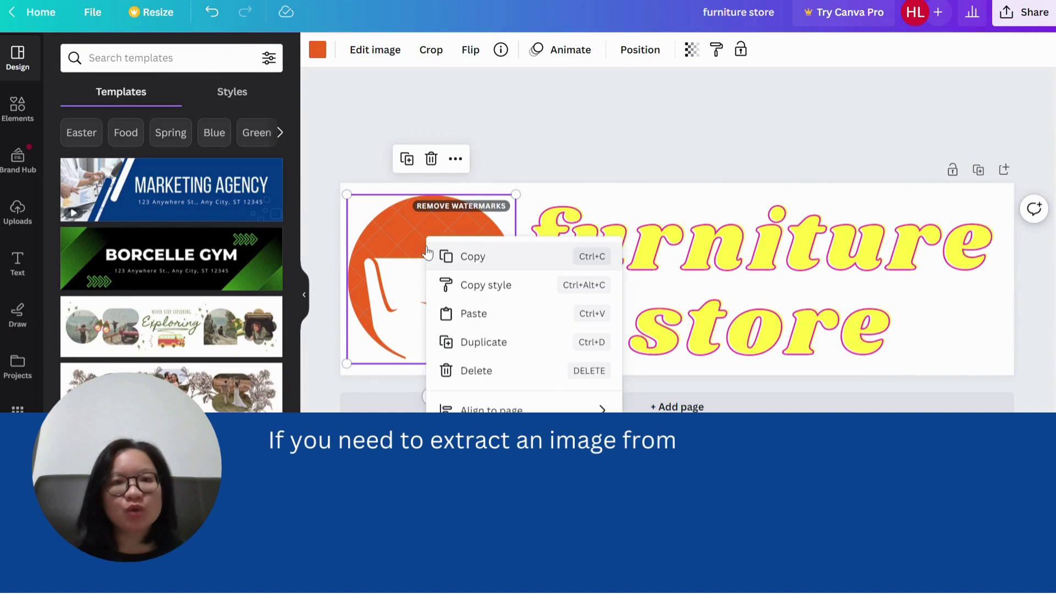
pyautogui.click(470, 256)
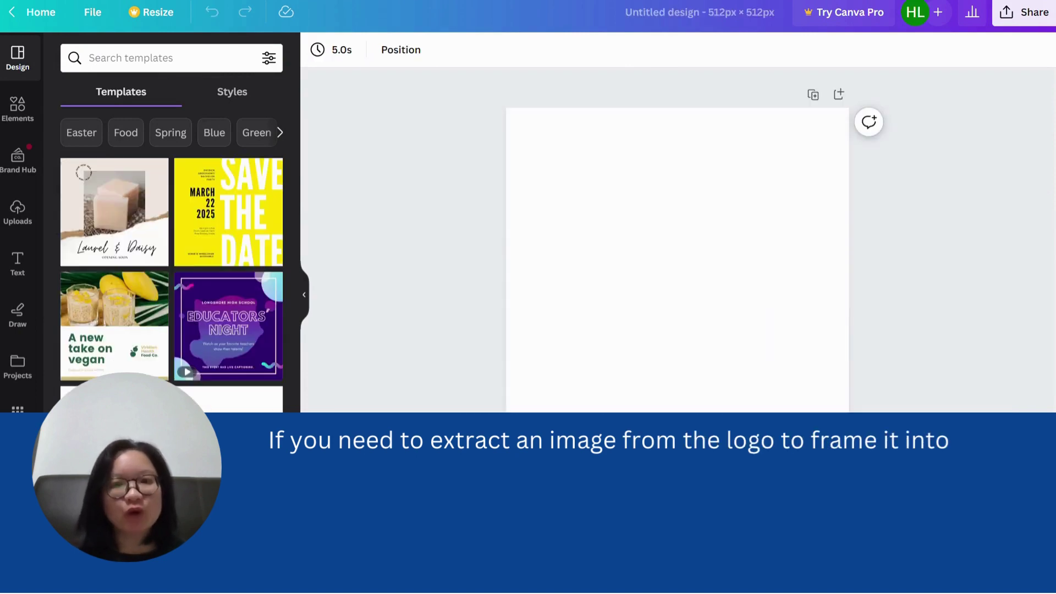
pyautogui.rightClick(619, 206)
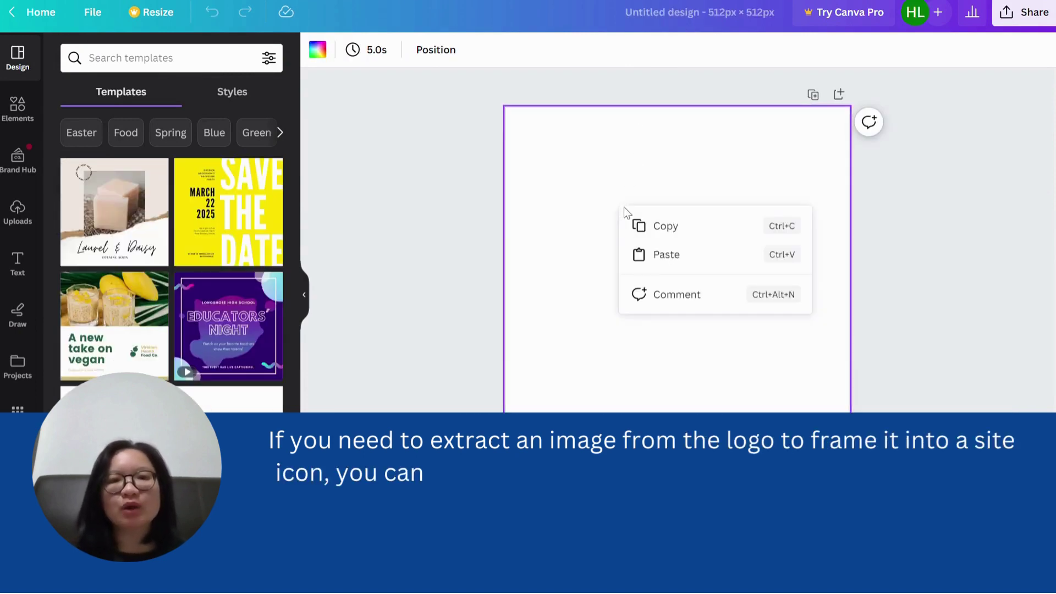
pyautogui.click(650, 254)
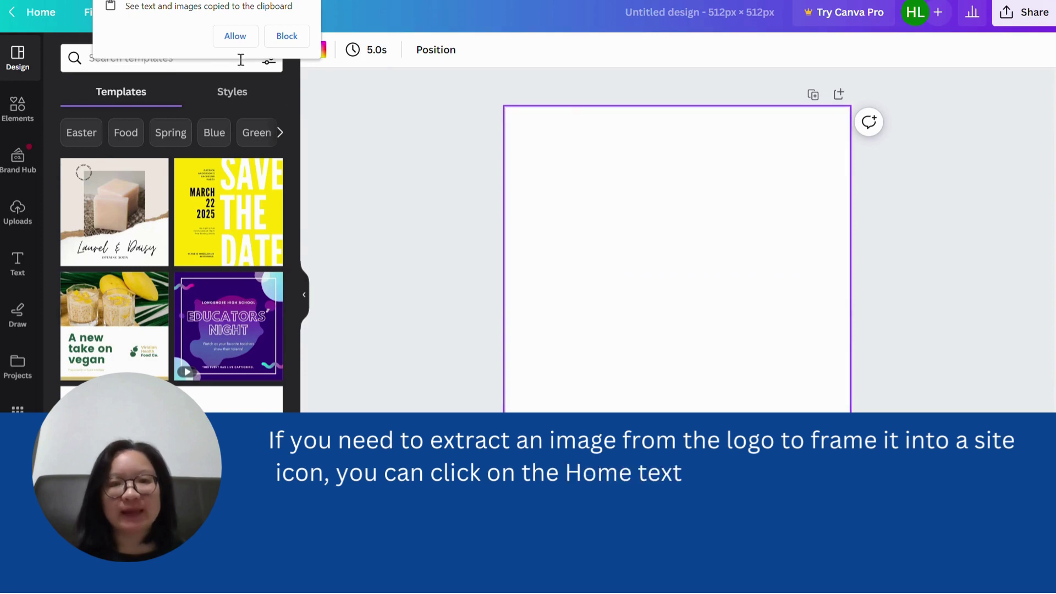
pyautogui.click(238, 40)
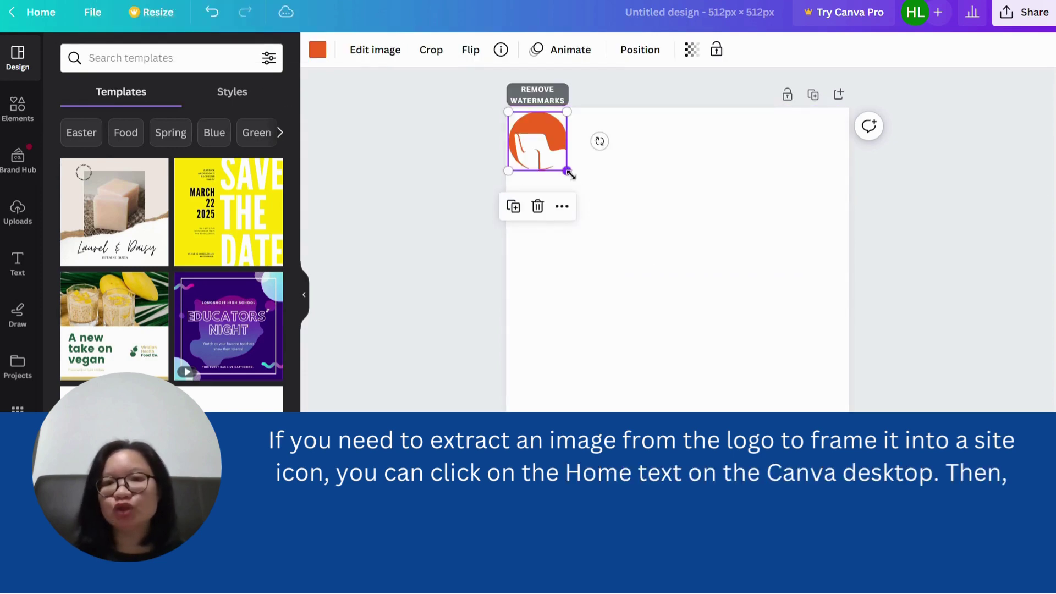
pyautogui.moveTo(655, 262); pyautogui.dragTo(759, 365)
pyautogui.moveTo(662, 273); pyautogui.dragTo(704, 302)
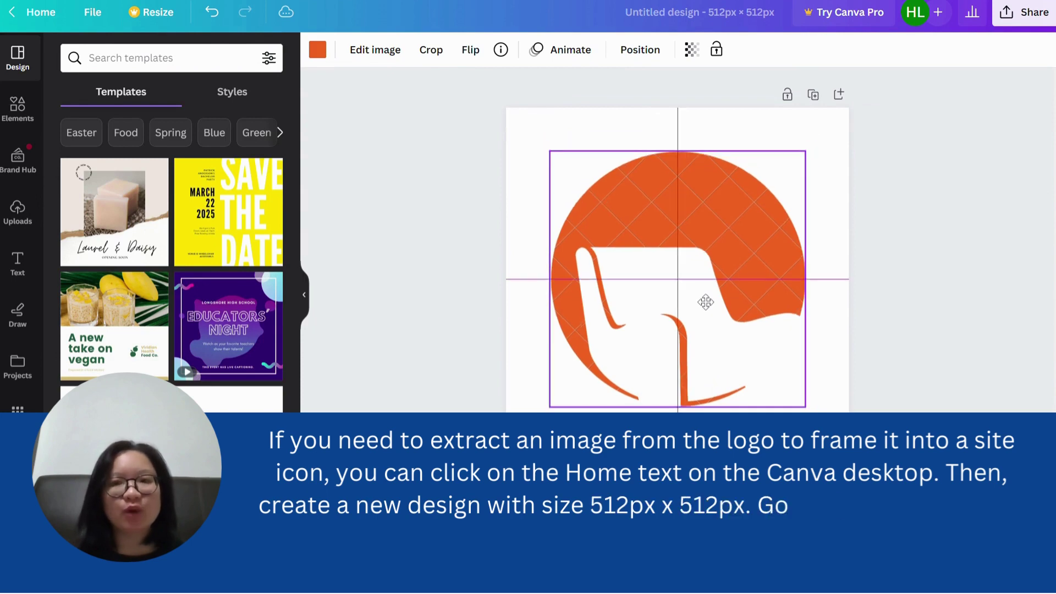
pyautogui.click(360, 226)
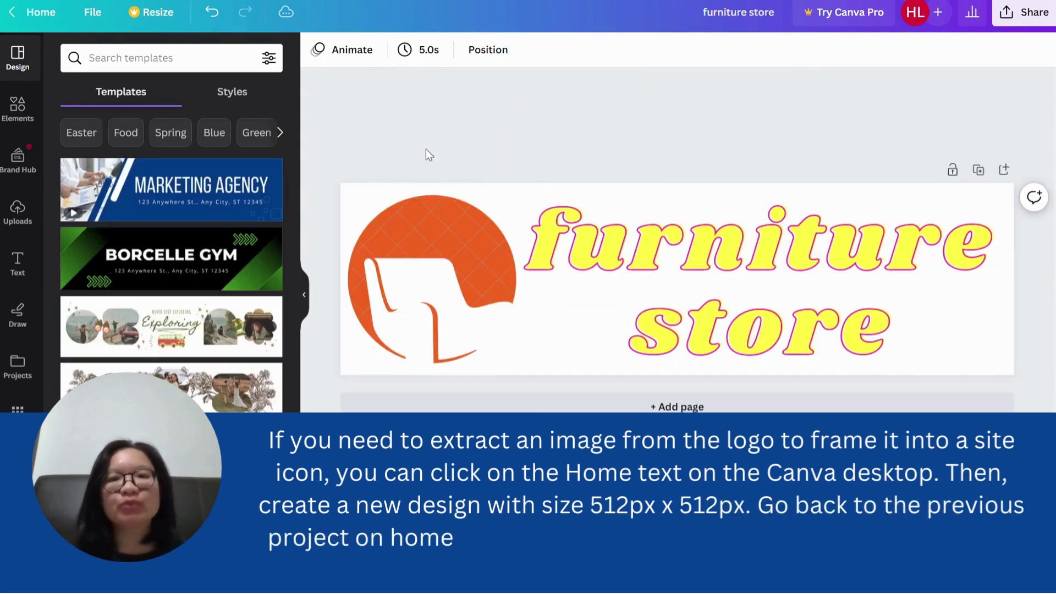
# Copy the logo's chair image again for pasting onto the blank 512×512 page.
pyautogui.click(427, 246)
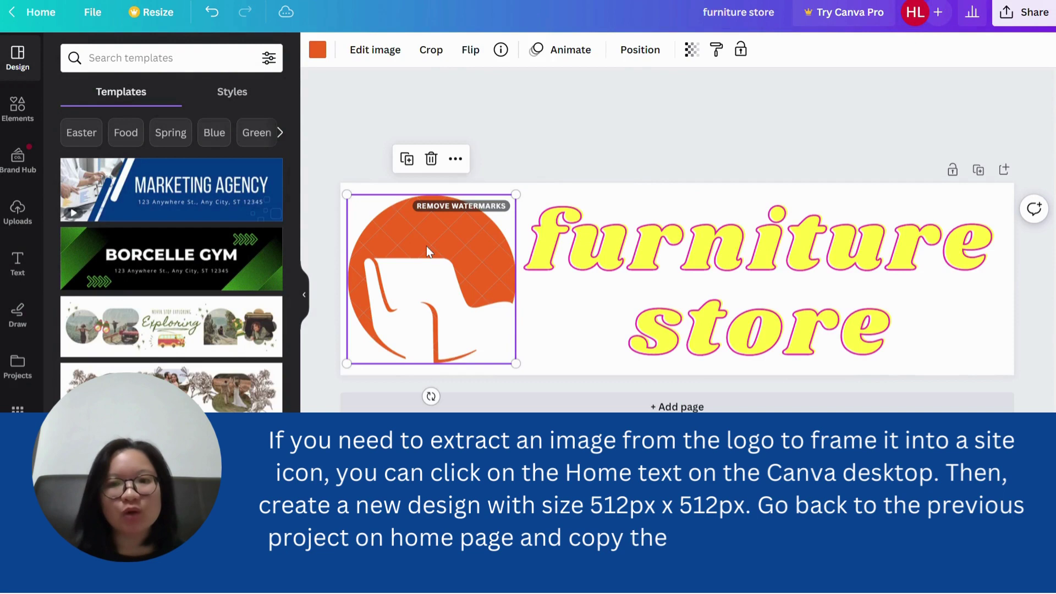
pyautogui.rightClick(427, 247)
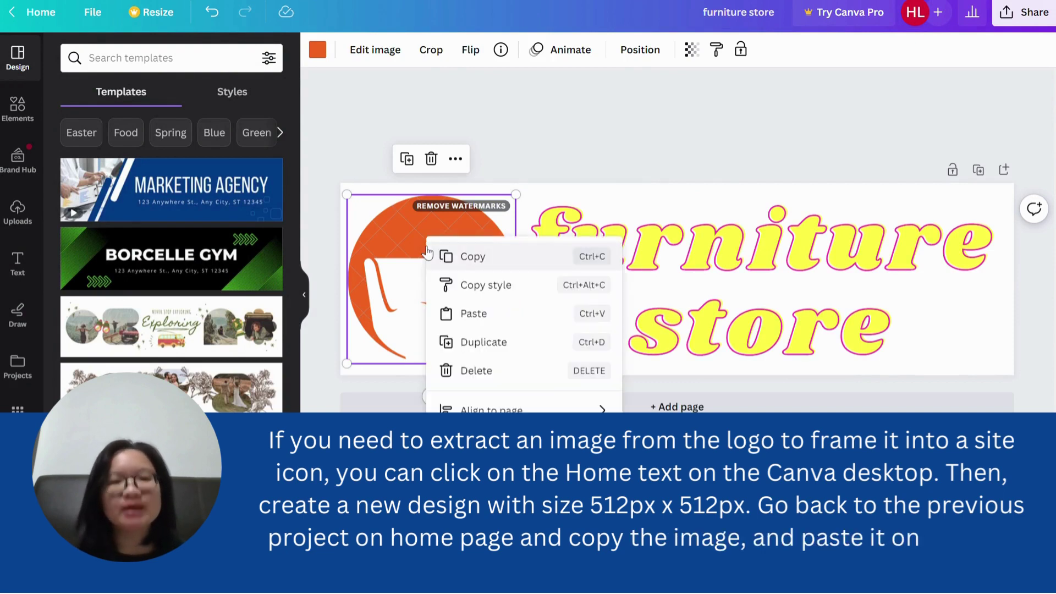
pyautogui.click(470, 256)
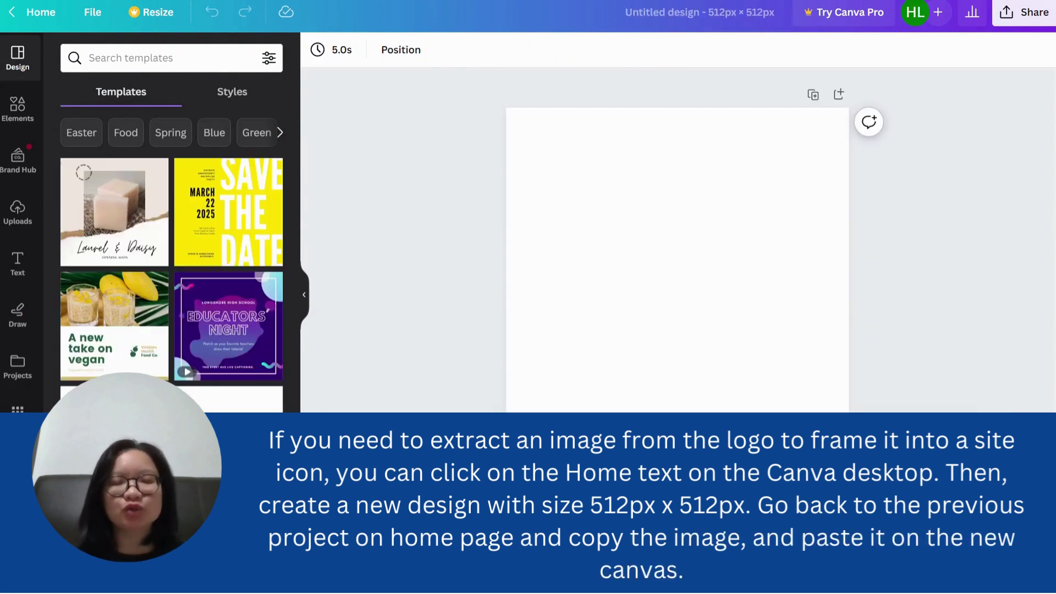
pyautogui.rightClick(619, 206)
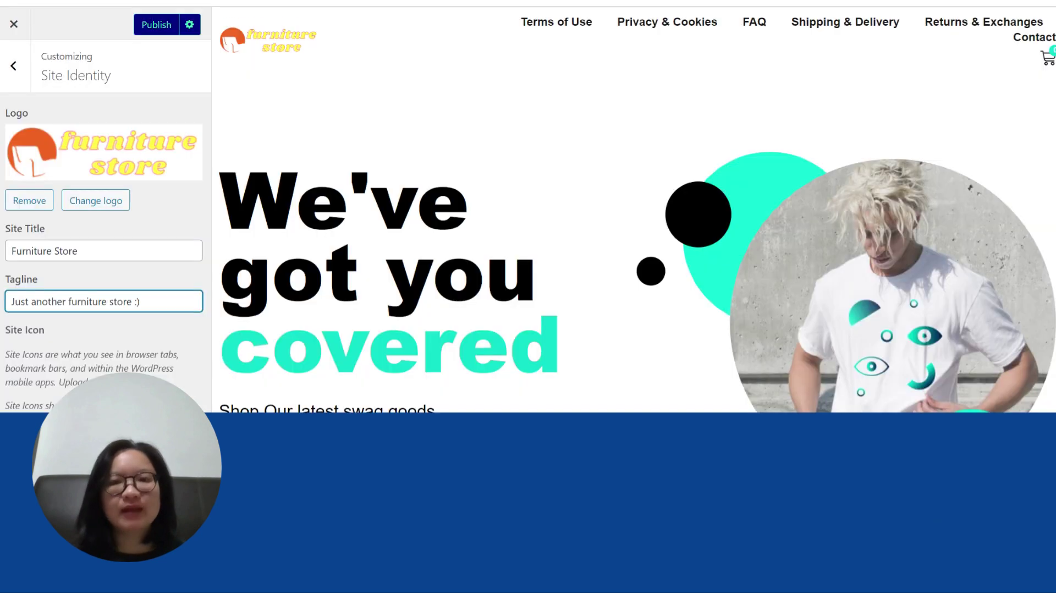